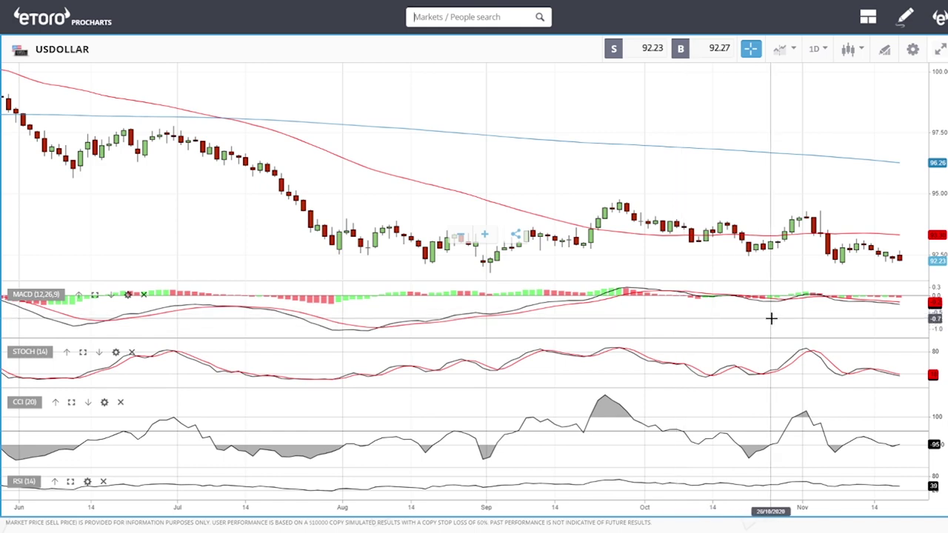
Draw a horizontal support line at about 92.10 beneath the recent lows on the USDOLLAR daily chart
{"action": "scroll", "coordinate": [863, 275], "scroll_direction": "up", "scroll_amount": 5}
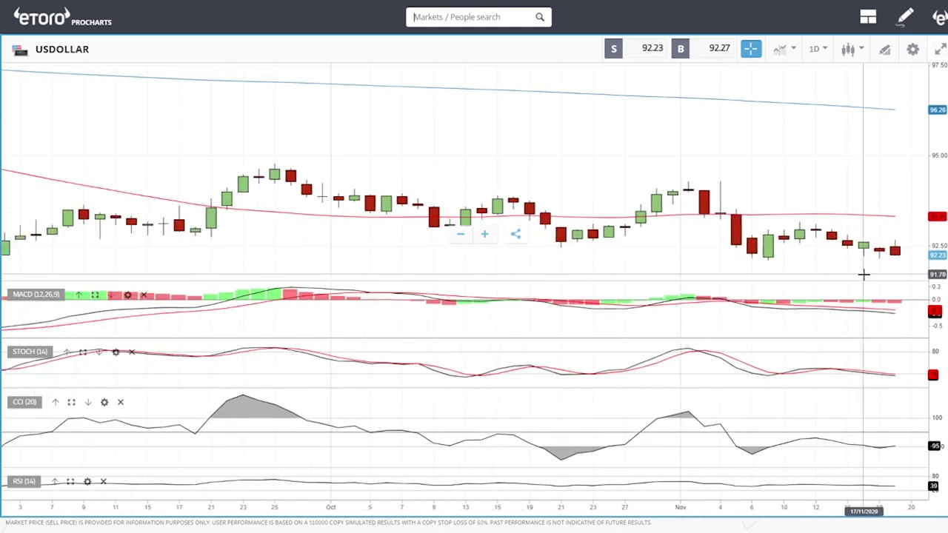
{"action": "scroll", "coordinate": [892, 272], "scroll_direction": "up", "scroll_amount": 3}
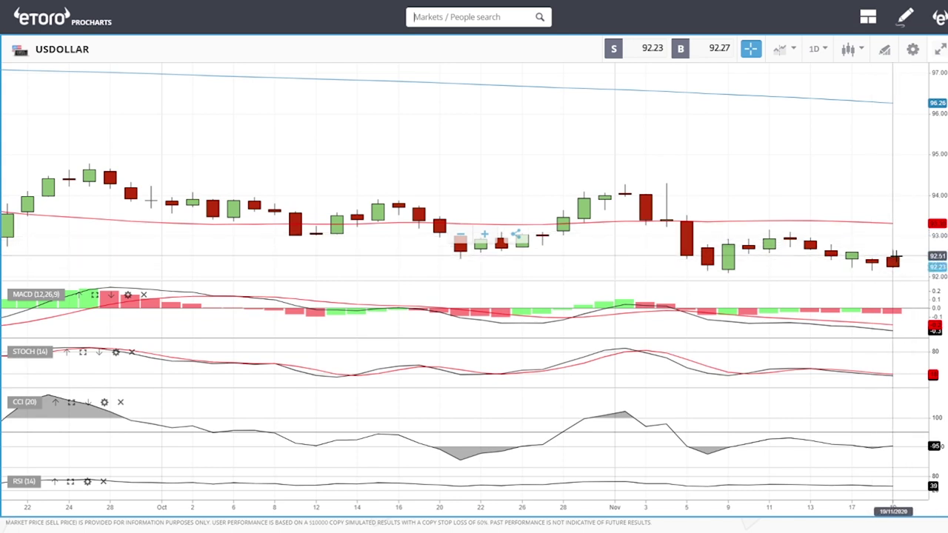
{"action": "scroll", "coordinate": [903, 267], "scroll_direction": "down", "scroll_amount": 10}
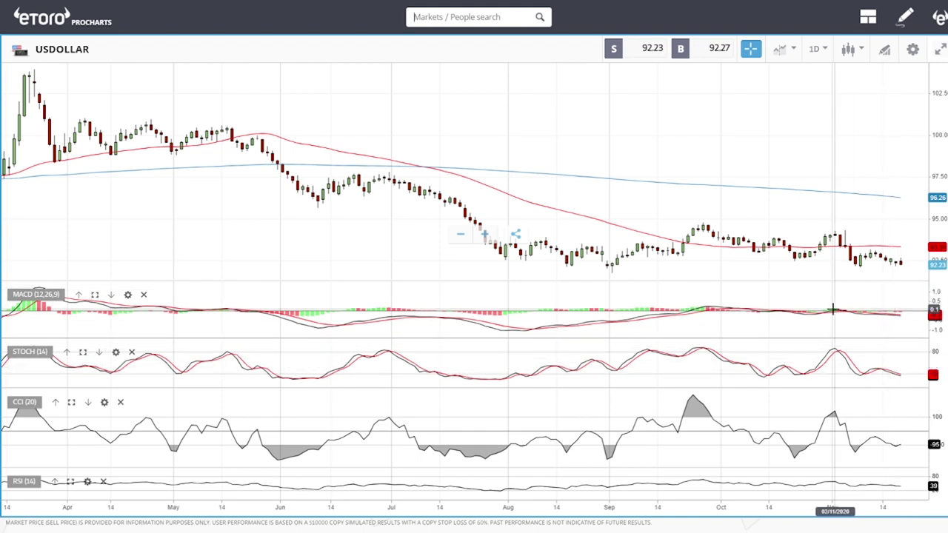
{"action": "left_click", "coordinate": [884, 49]}
{"action": "left_click", "coordinate": [460, 300]}
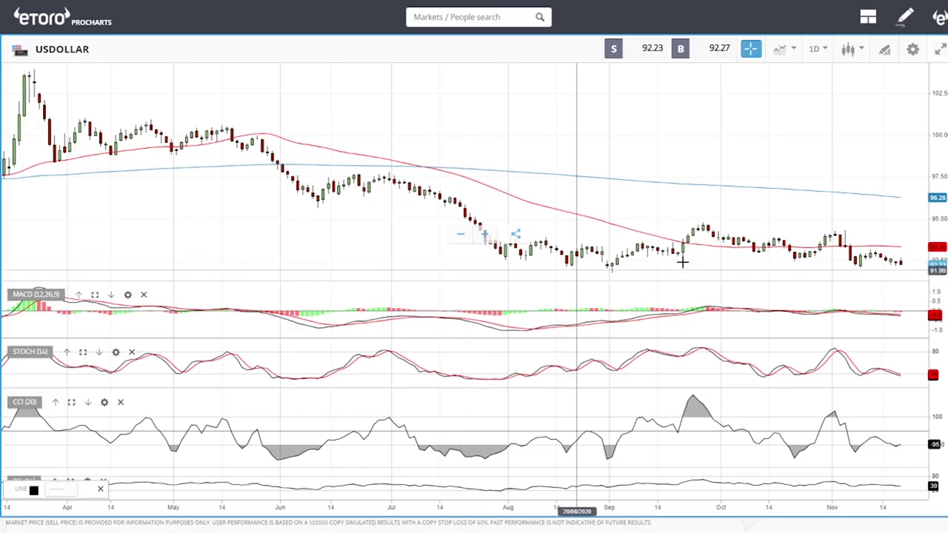
{"action": "left_click", "coordinate": [773, 266]}
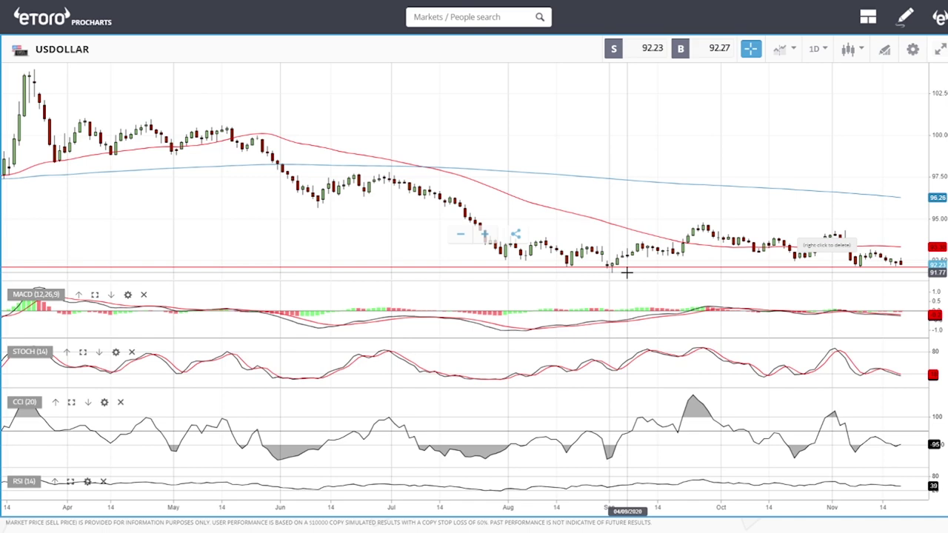
Examine the USDOLLAR price history back to 2017 against the support line, then the recent candles around it
{"action": "scroll", "coordinate": [627, 273], "scroll_direction": "down", "scroll_amount": 10}
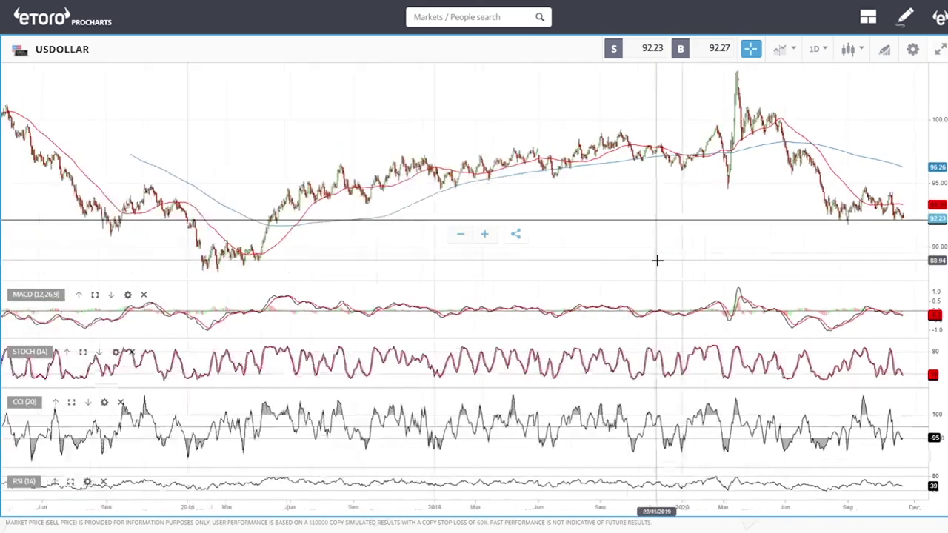
{"action": "scroll", "coordinate": [657, 260], "scroll_direction": "down", "scroll_amount": 3}
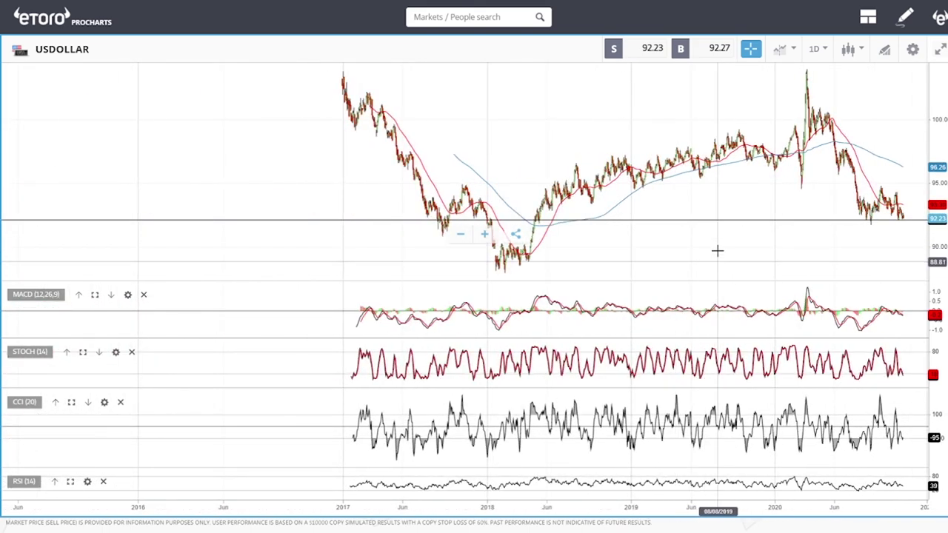
{"action": "scroll", "coordinate": [751, 260], "scroll_direction": "up", "scroll_amount": 10}
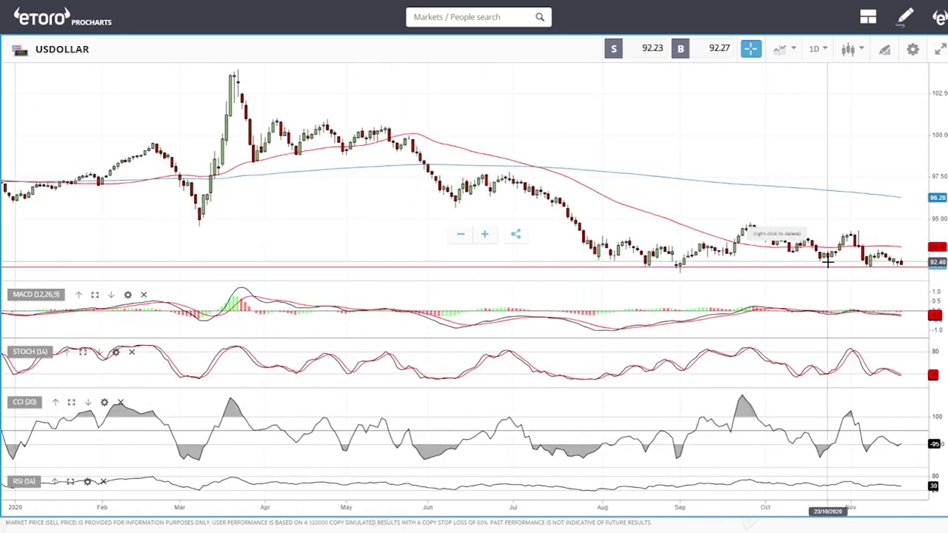
{"action": "scroll", "coordinate": [839, 266], "scroll_direction": "up", "scroll_amount": 3}
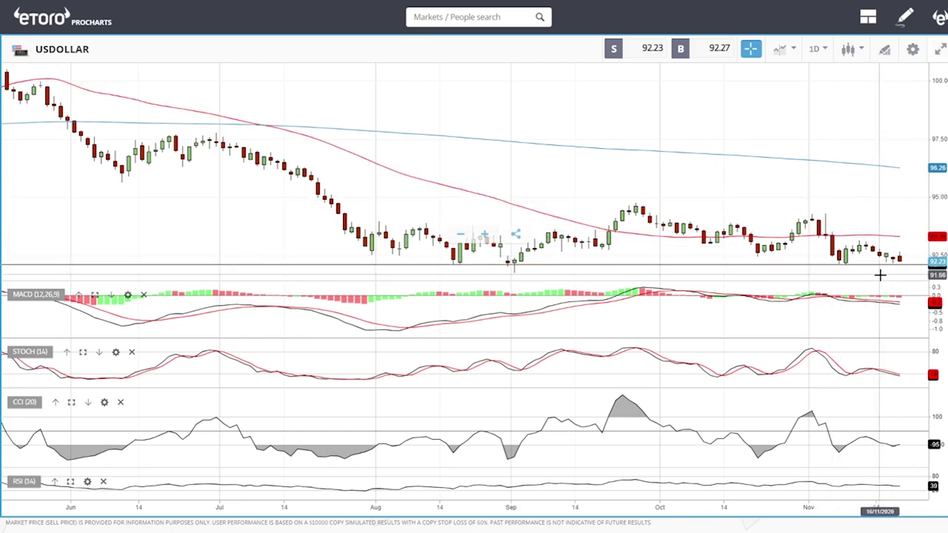
{"action": "scroll", "coordinate": [880, 274], "scroll_direction": "up", "scroll_amount": 3}
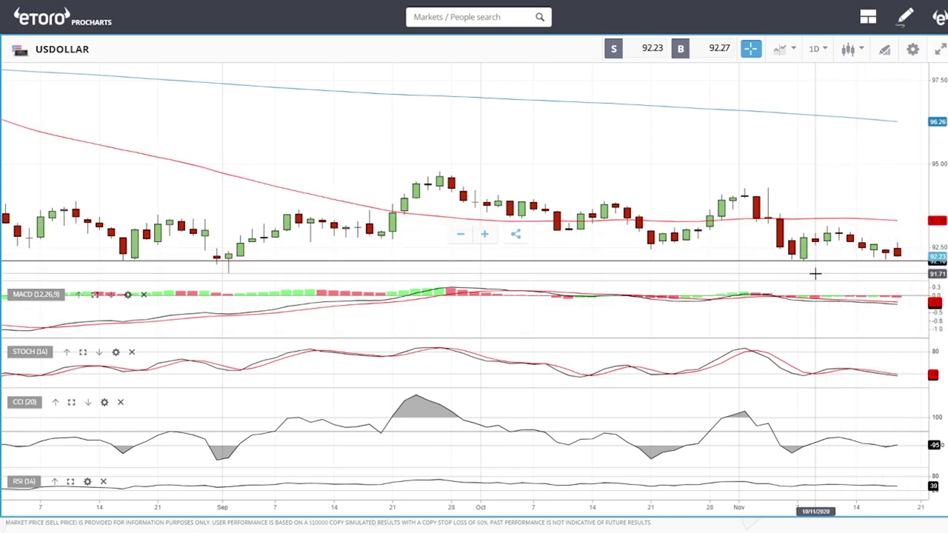
{"action": "left_click_drag", "start_coordinate": [827, 275], "coordinate": [736, 271]}
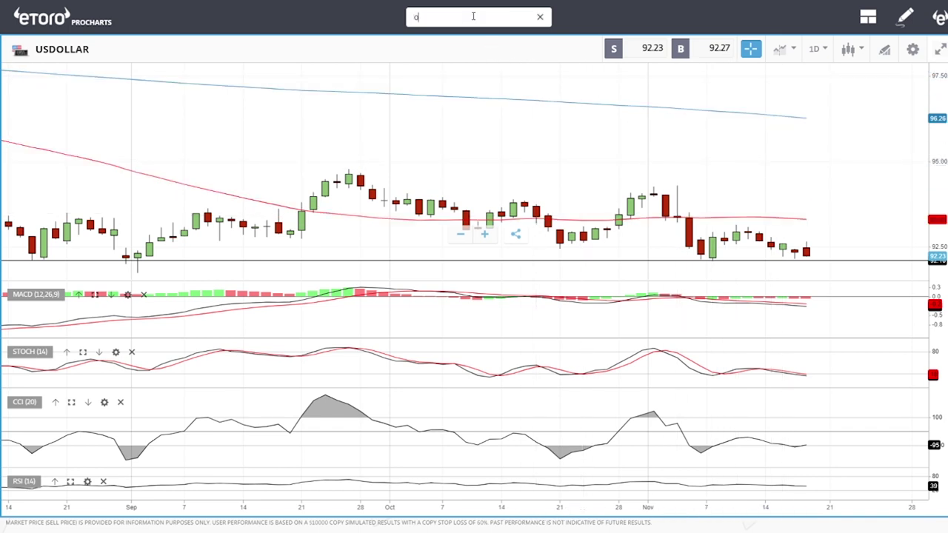
Open the OIL market chart and review its daily price action since June
{"action": "left_click", "coordinate": [429, 60]}
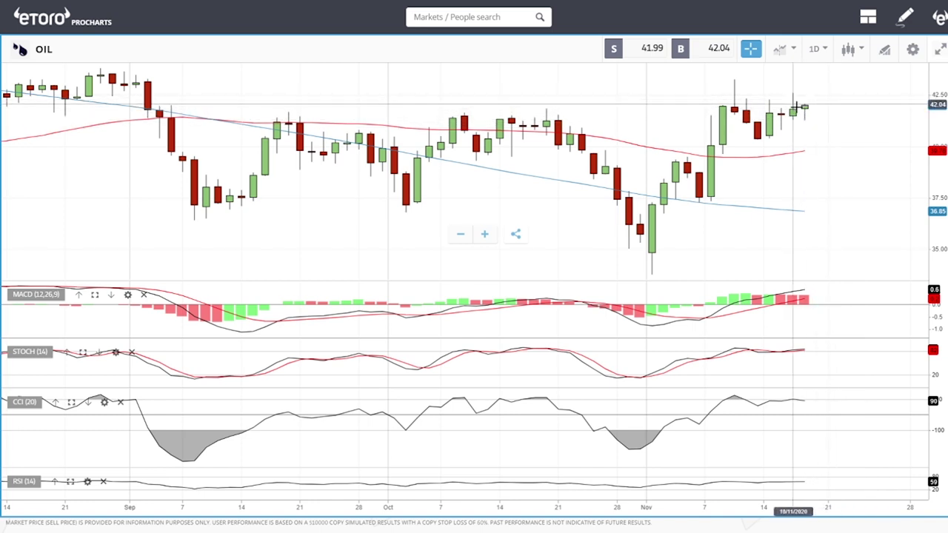
{"action": "scroll", "coordinate": [830, 106], "scroll_direction": "down", "scroll_amount": 4}
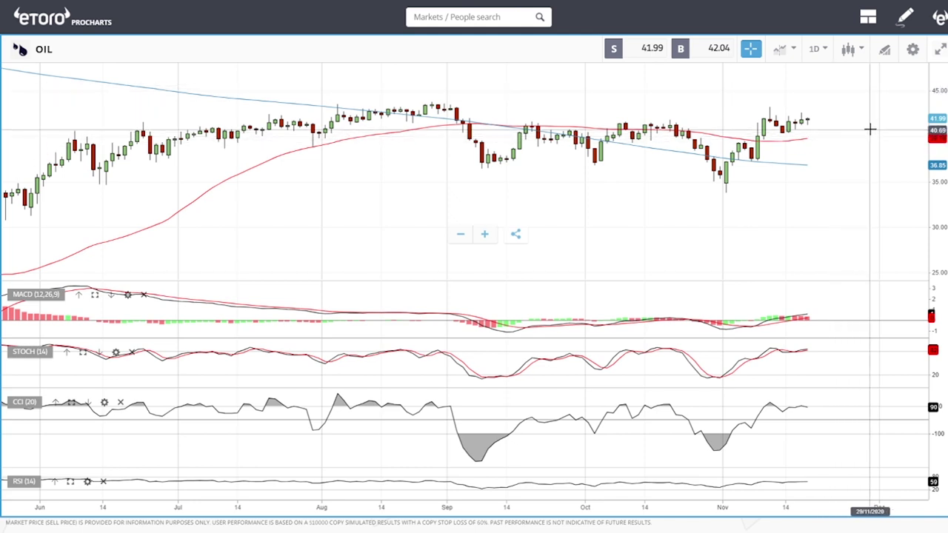
{"action": "scroll", "coordinate": [870, 129], "scroll_direction": "up", "scroll_amount": 3}
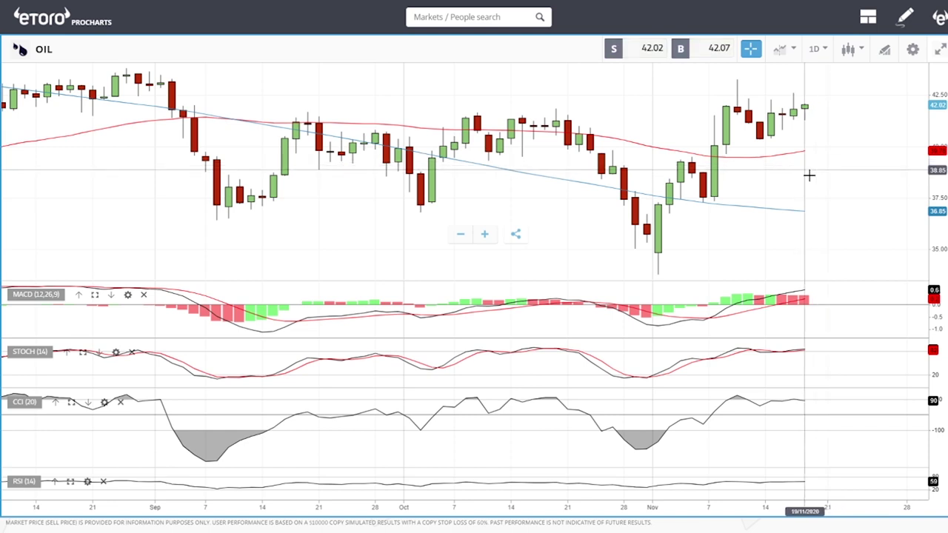
Search the markets for "cop", open the COPPER chart and review its daily trend from early 2020
{"action": "left_click", "coordinate": [479, 16]}
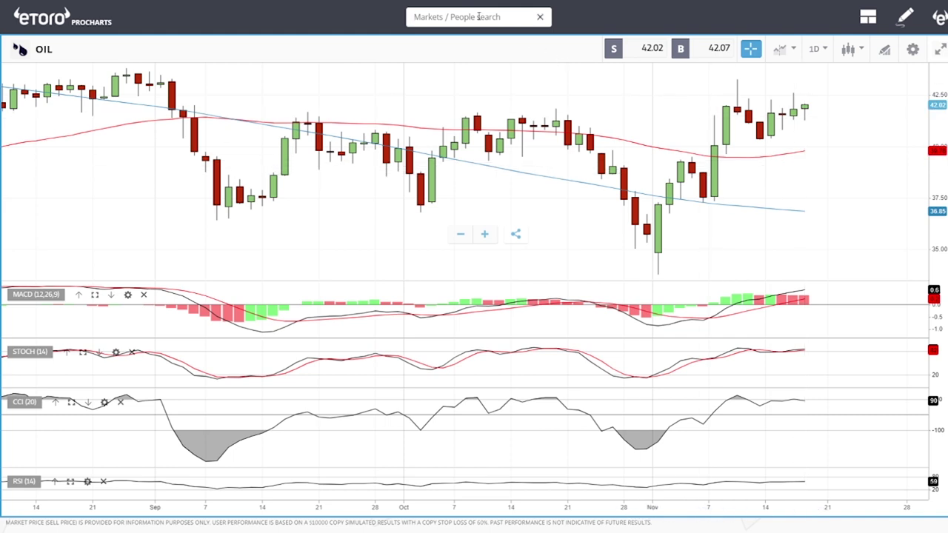
{"action": "type", "text": "c"}
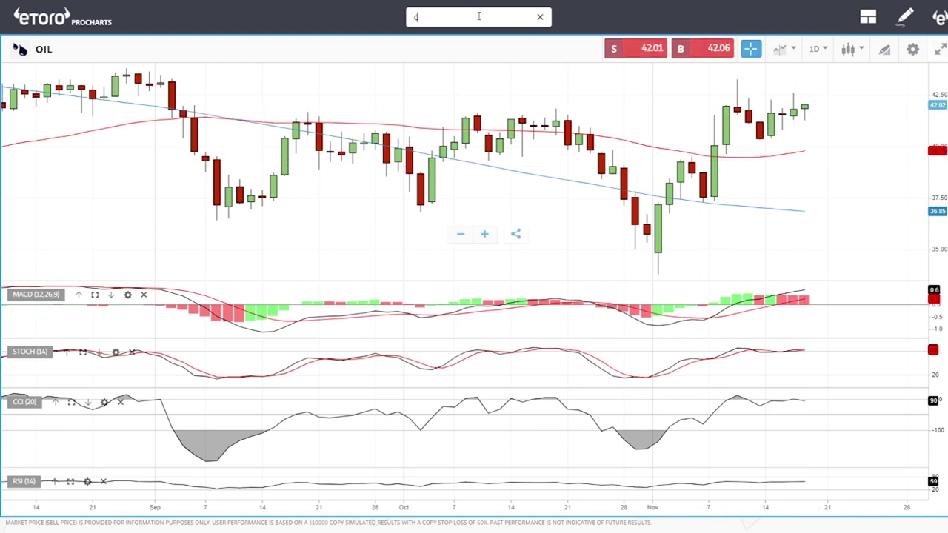
{"action": "type", "text": "op"}
{"action": "left_click", "coordinate": [461, 103]}
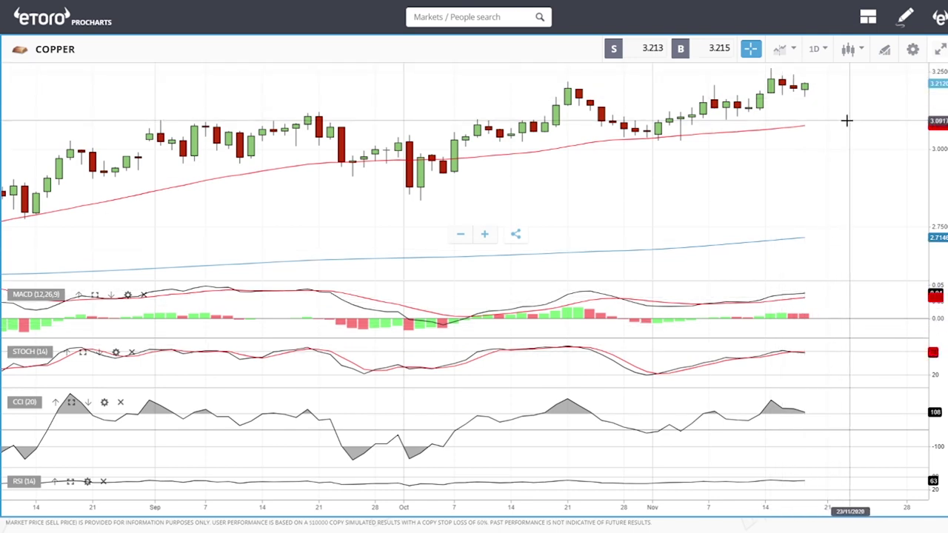
{"action": "scroll", "coordinate": [846, 120], "scroll_direction": "down", "scroll_amount": 5}
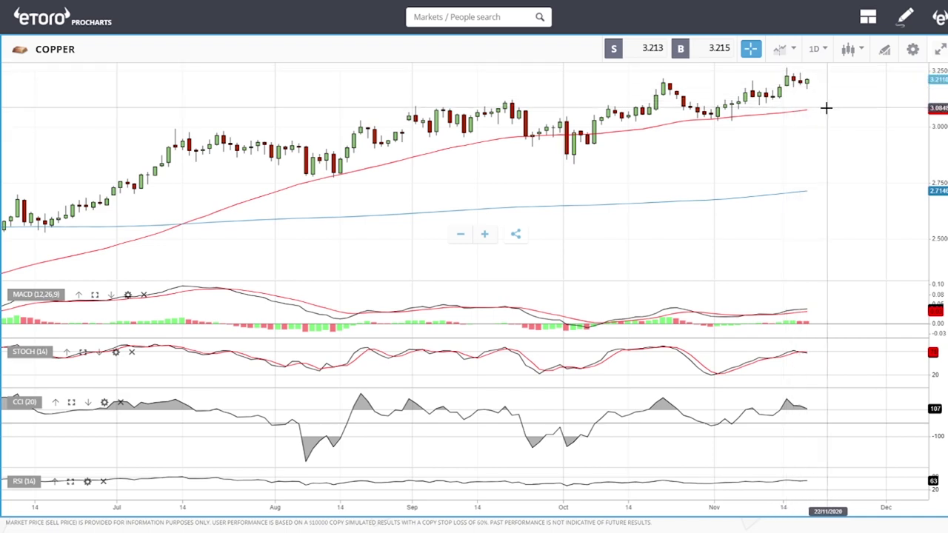
{"action": "scroll", "coordinate": [826, 108], "scroll_direction": "down", "scroll_amount": 3}
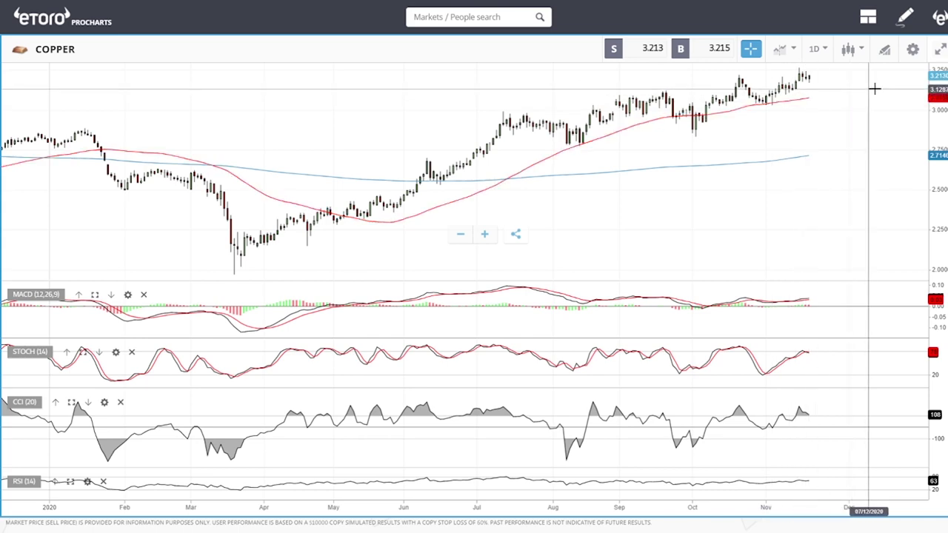
{"action": "scroll", "coordinate": [824, 94], "scroll_direction": "up", "scroll_amount": 1}
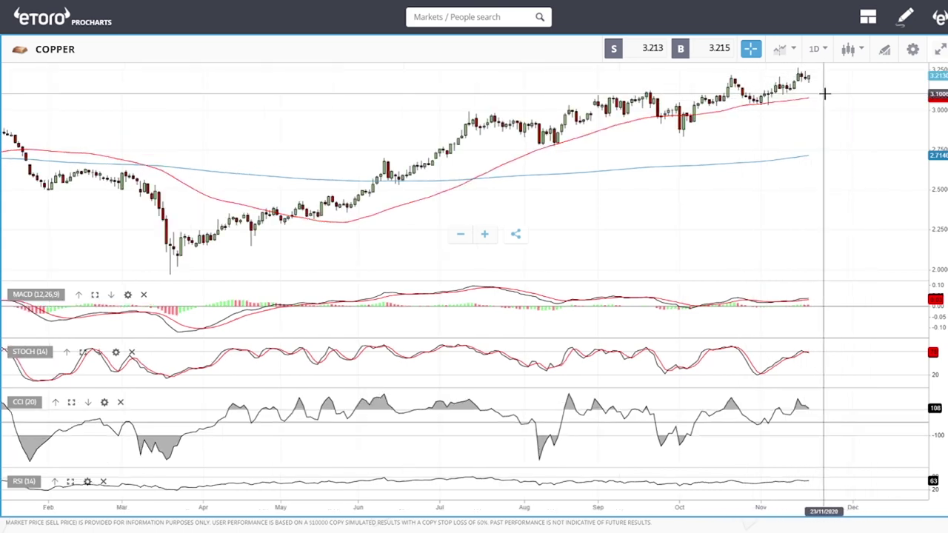
{"action": "scroll", "coordinate": [824, 94], "scroll_direction": "up", "scroll_amount": 1}
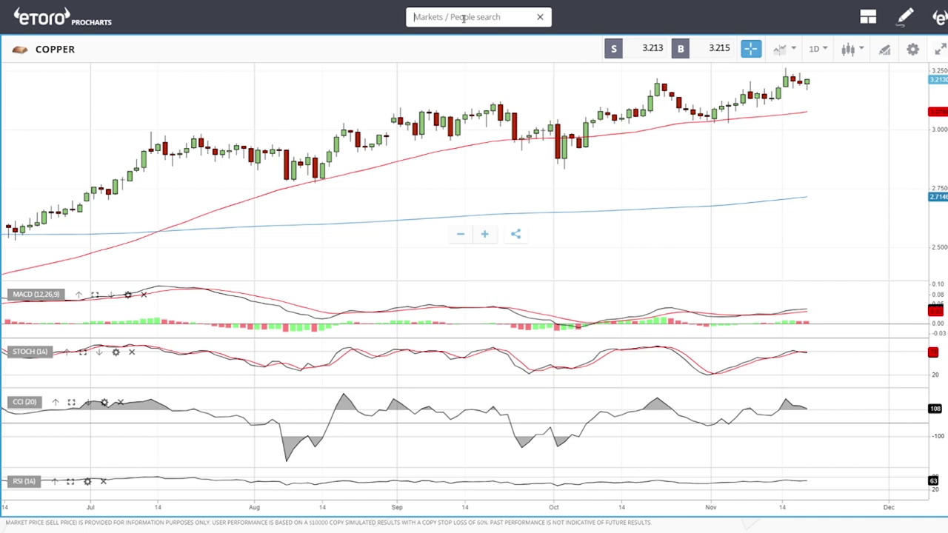
Search for "gold", open the GOLD chart and draw a horizontal support line at about 1,850 beneath the September and November lows
{"action": "type", "text": "d"}
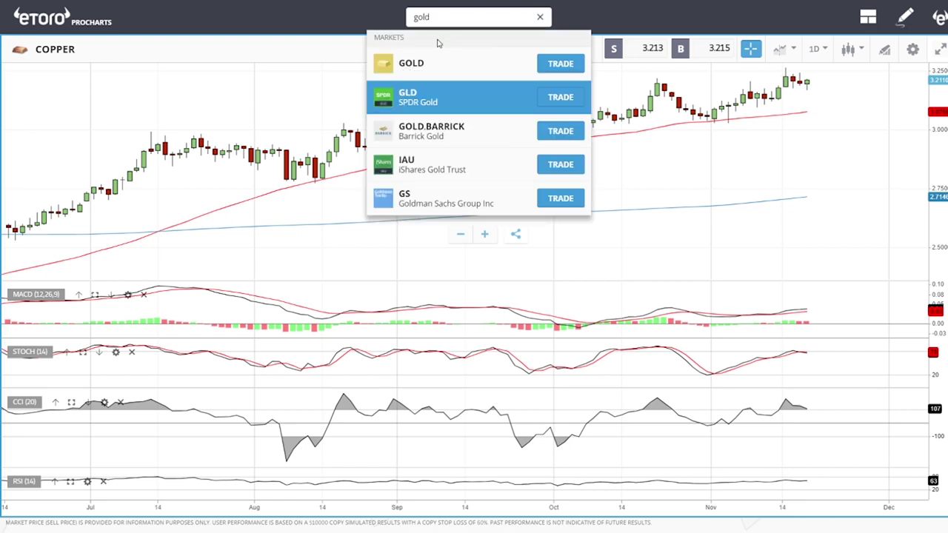
{"action": "left_click", "coordinate": [430, 62]}
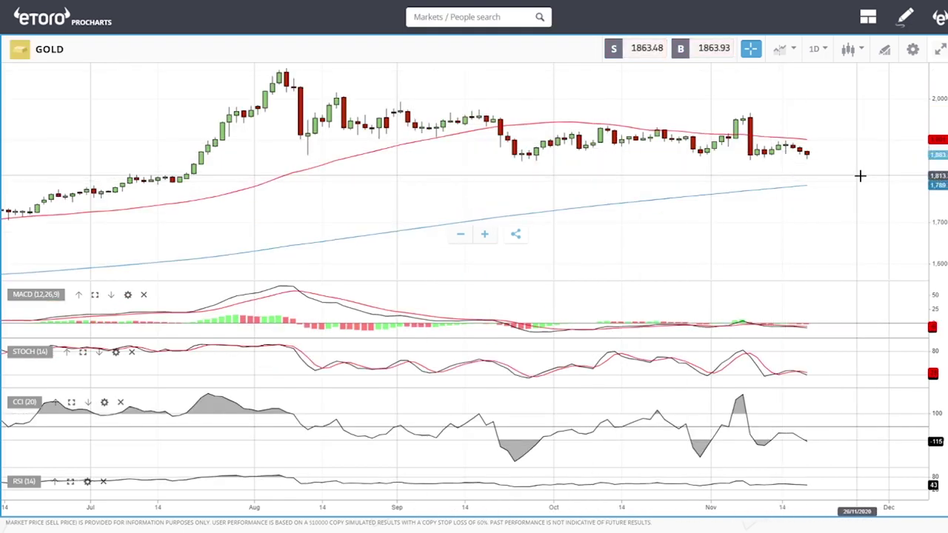
{"action": "scroll", "coordinate": [852, 163], "scroll_direction": "up", "scroll_amount": 3}
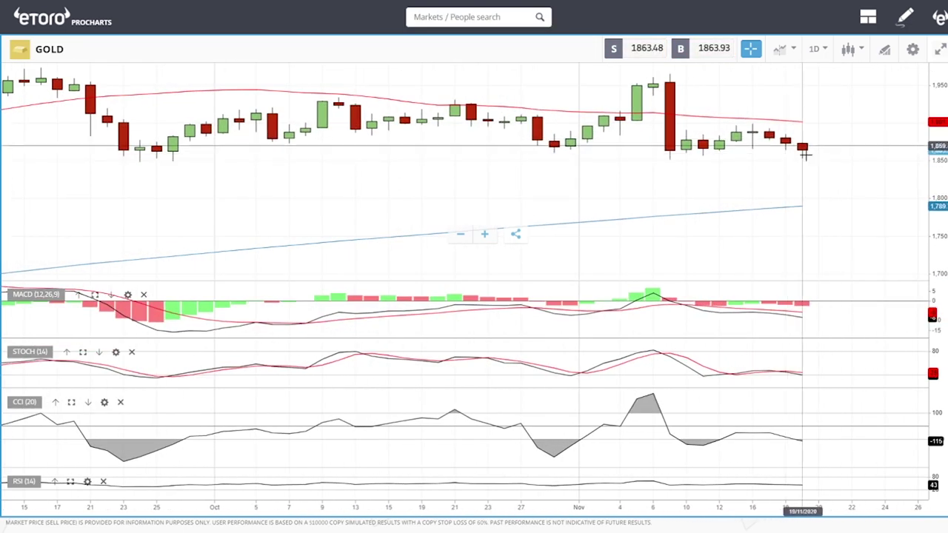
{"action": "scroll", "coordinate": [846, 164], "scroll_direction": "down", "scroll_amount": 4}
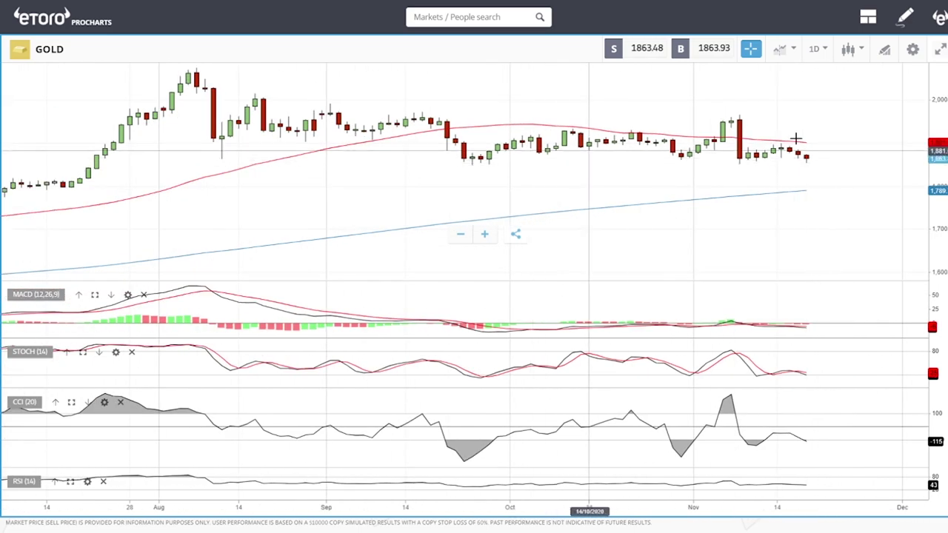
{"action": "left_click", "coordinate": [886, 51]}
{"action": "left_click", "coordinate": [480, 302]}
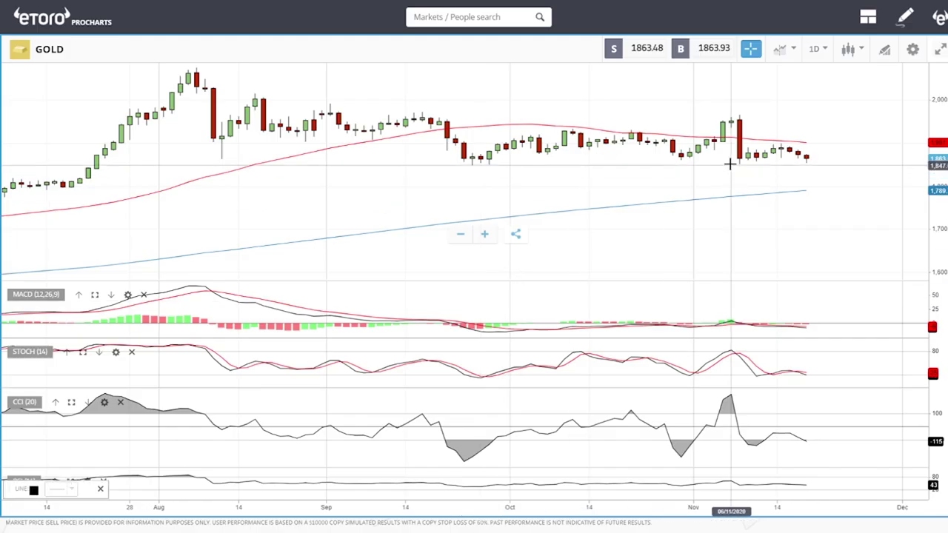
{"action": "left_click", "coordinate": [725, 165]}
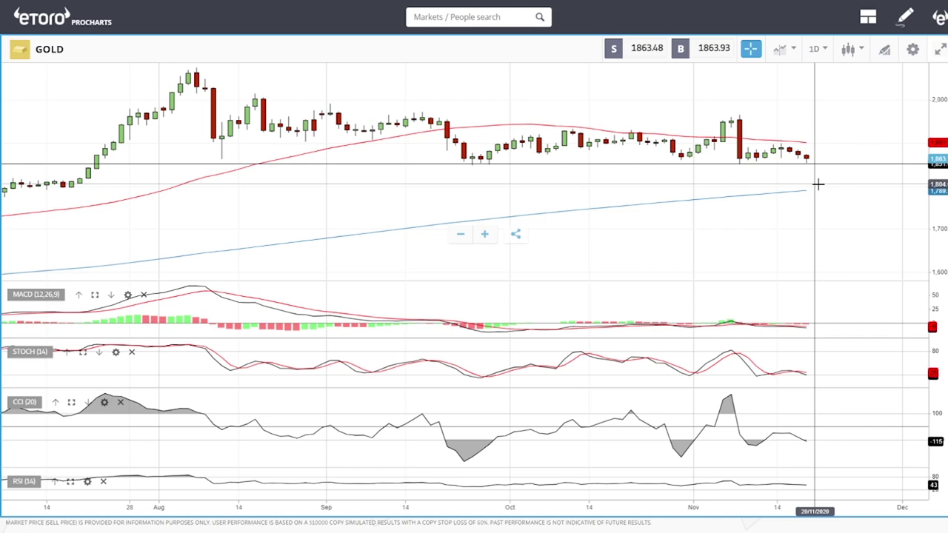
Examine the gold price against its support line and 200-day moving average, both close up and back to March
{"action": "scroll", "coordinate": [810, 184], "scroll_direction": "down", "scroll_amount": 5}
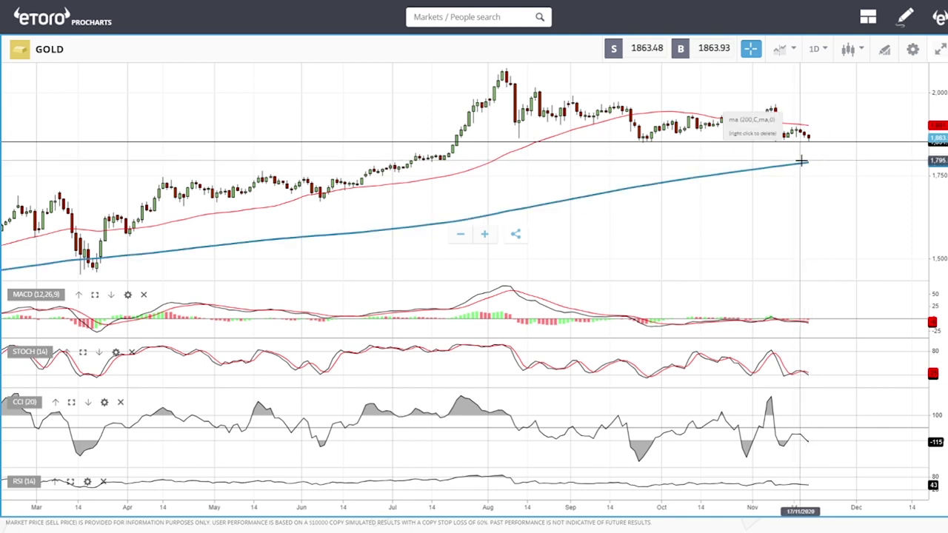
{"action": "scroll", "coordinate": [802, 161], "scroll_direction": "up", "scroll_amount": 5}
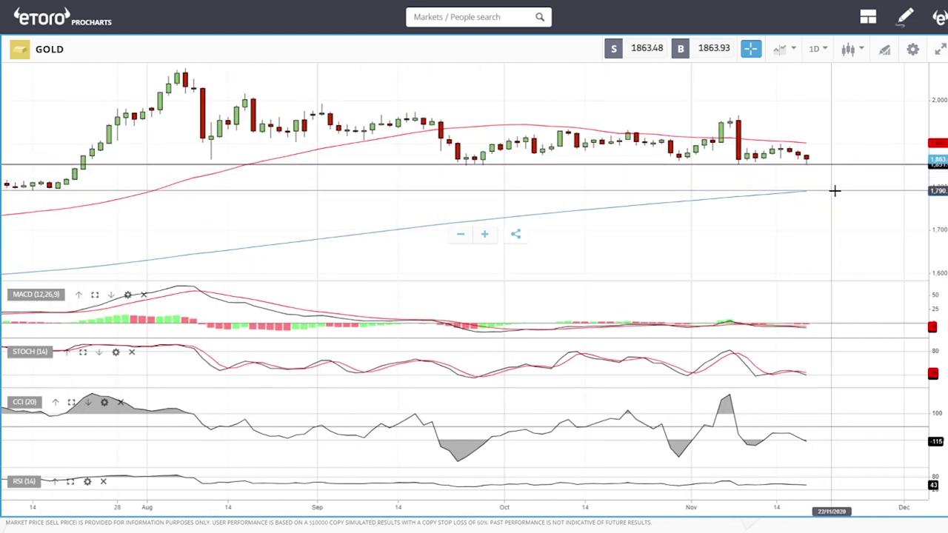
{"action": "scroll", "coordinate": [837, 188], "scroll_direction": "down", "scroll_amount": 5}
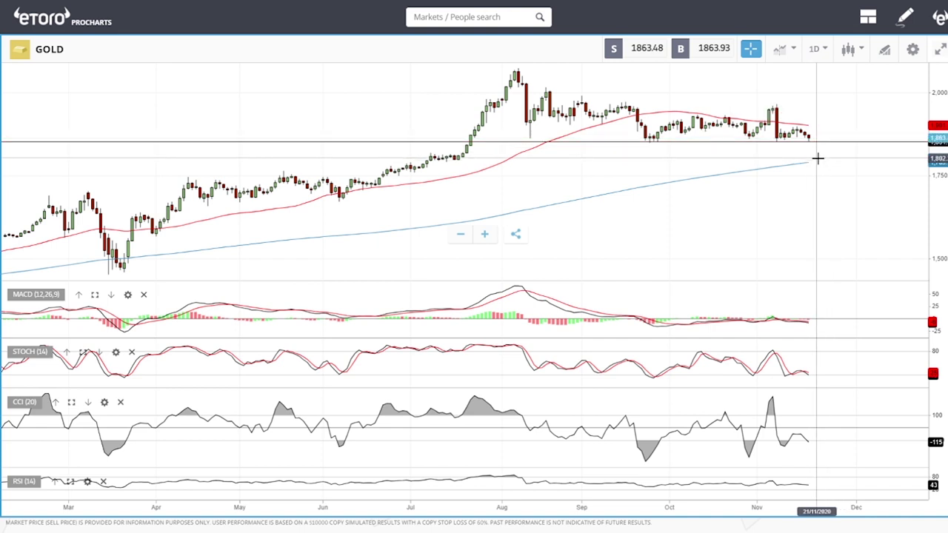
Find the SUGAR market and open its daily chart, showing price action from June to November
{"action": "left_click", "coordinate": [482, 25]}
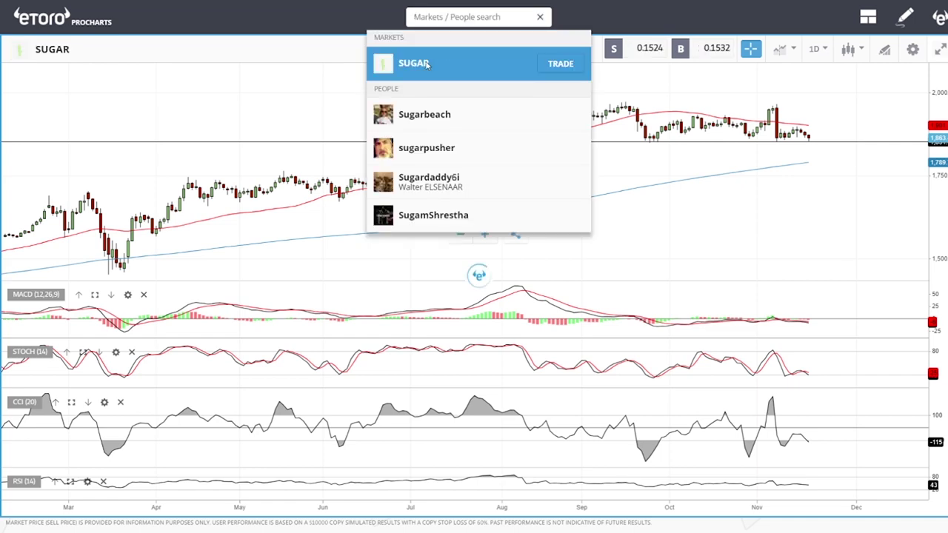
{"action": "left_click", "coordinate": [427, 64]}
{"action": "scroll", "coordinate": [850, 126], "scroll_direction": "up", "scroll_amount": 3}
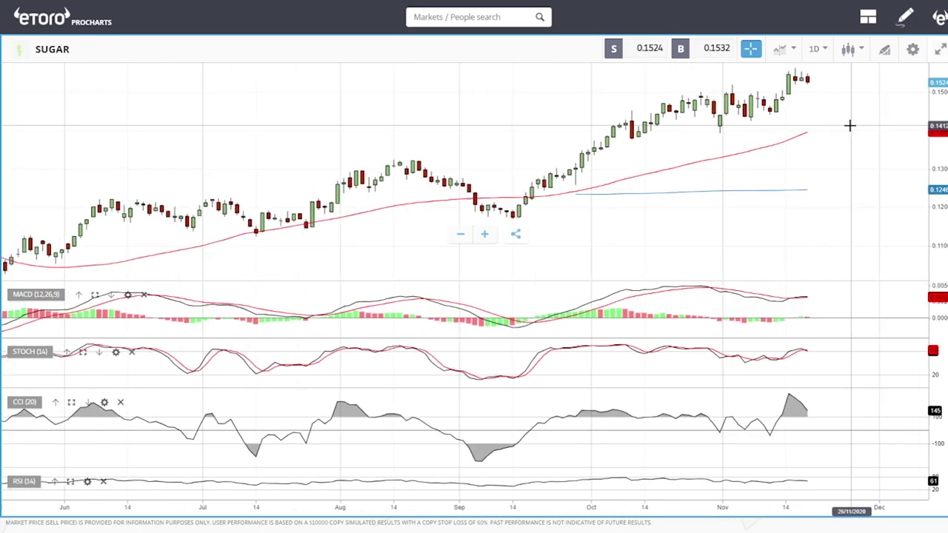
{"action": "scroll", "coordinate": [849, 126], "scroll_direction": "up", "scroll_amount": 1}
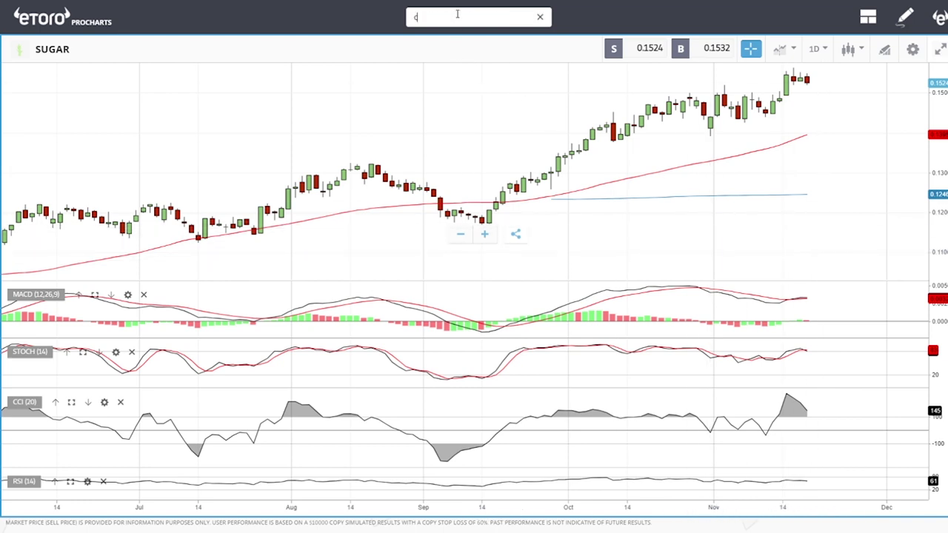
Search the markets for "coc" and open the COCOA chart
{"action": "type", "text": "c"}
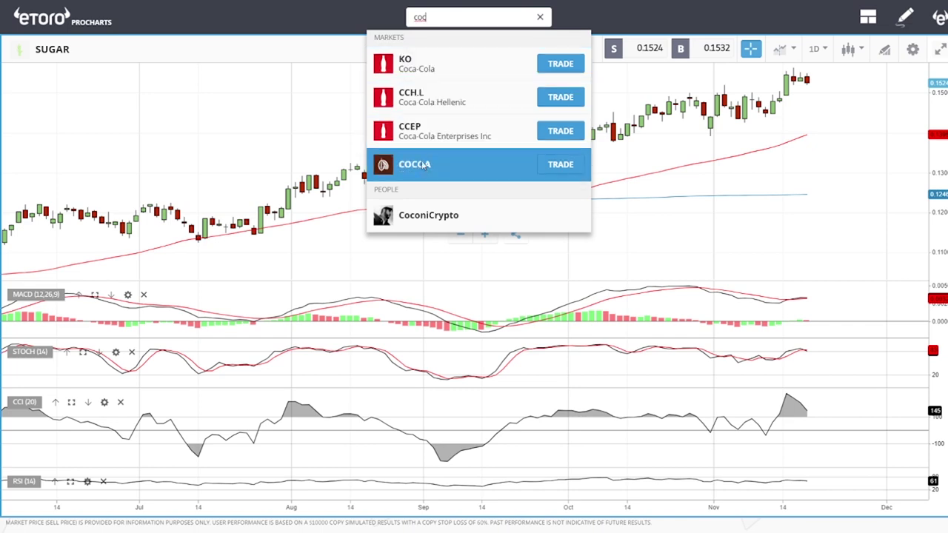
{"action": "left_click", "coordinate": [480, 169]}
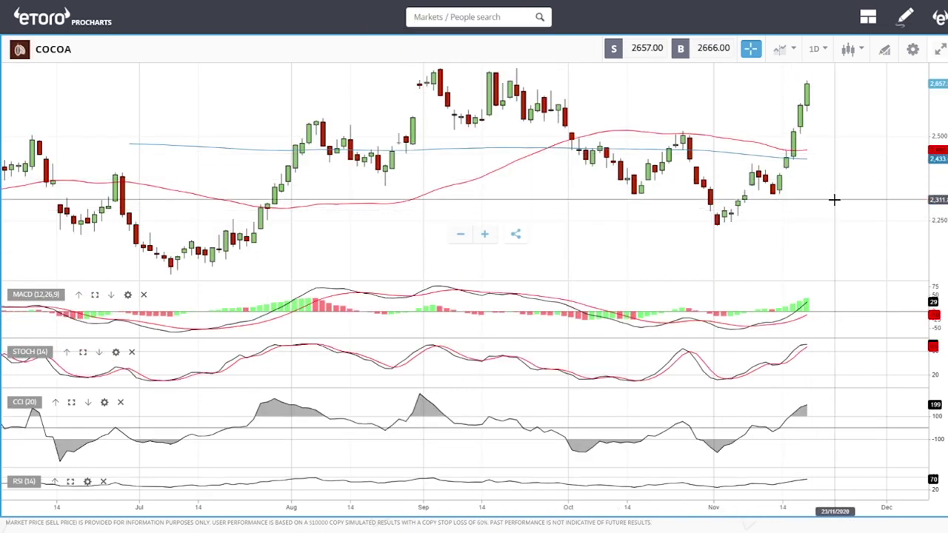
Draw a horizontal resistance line at about 2,701 across the September highs on the COCOA chart
{"action": "scroll", "coordinate": [834, 179], "scroll_direction": "down", "scroll_amount": 4}
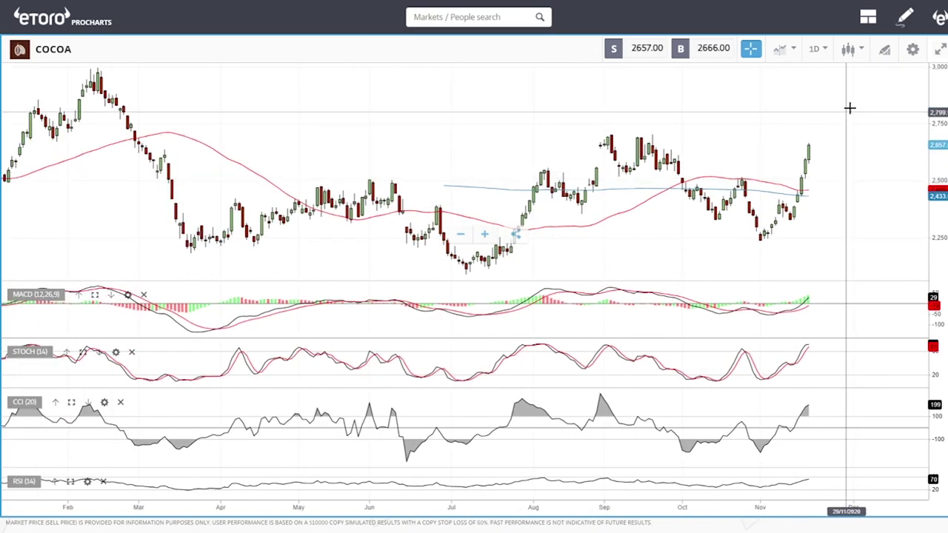
{"action": "left_click", "coordinate": [884, 50]}
{"action": "left_click", "coordinate": [508, 302]}
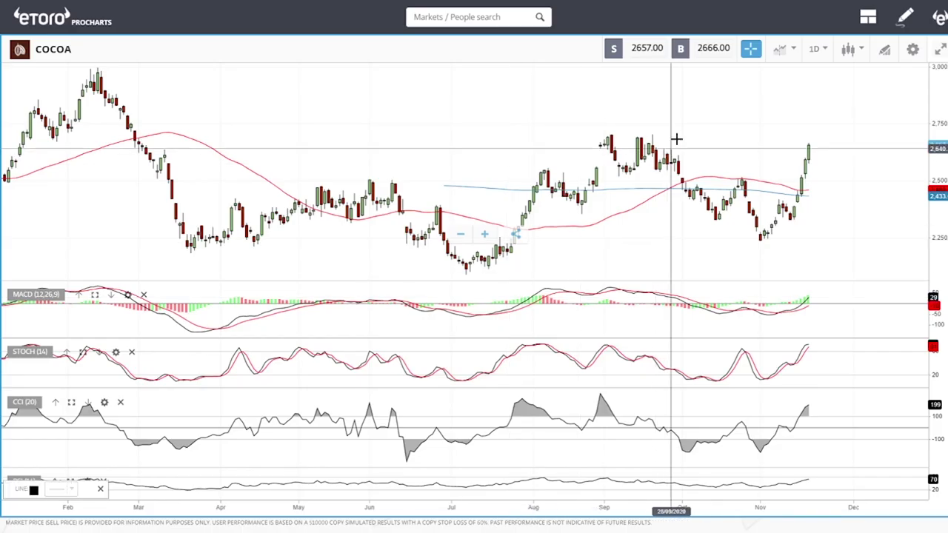
{"action": "left_click", "coordinate": [674, 135]}
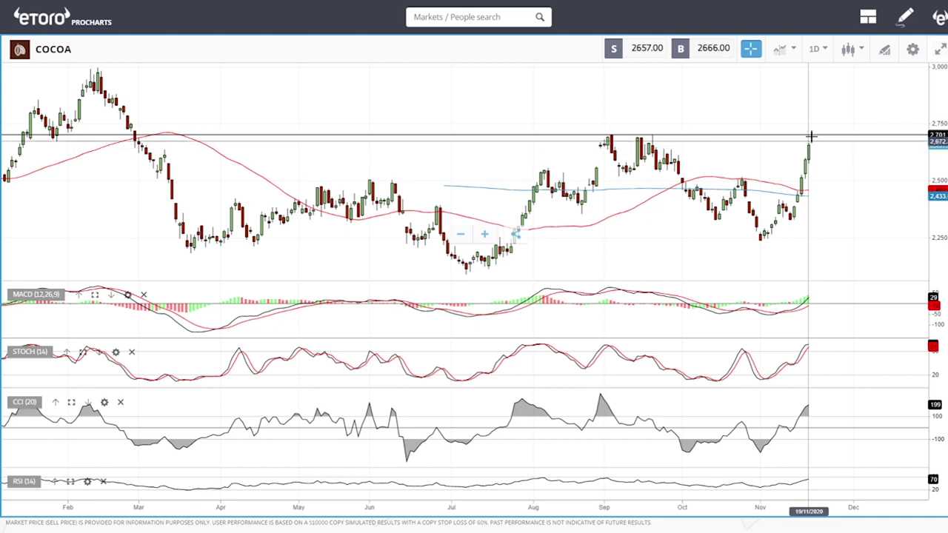
{"action": "mouse_move", "coordinate": [811, 136]}
{"action": "left_mouse_down"}
{"action": "mouse_move", "coordinate": [840, 171]}
{"action": "mouse_move", "coordinate": [814, 156]}
{"action": "mouse_move", "coordinate": [819, 137]}
{"action": "left_mouse_up"}
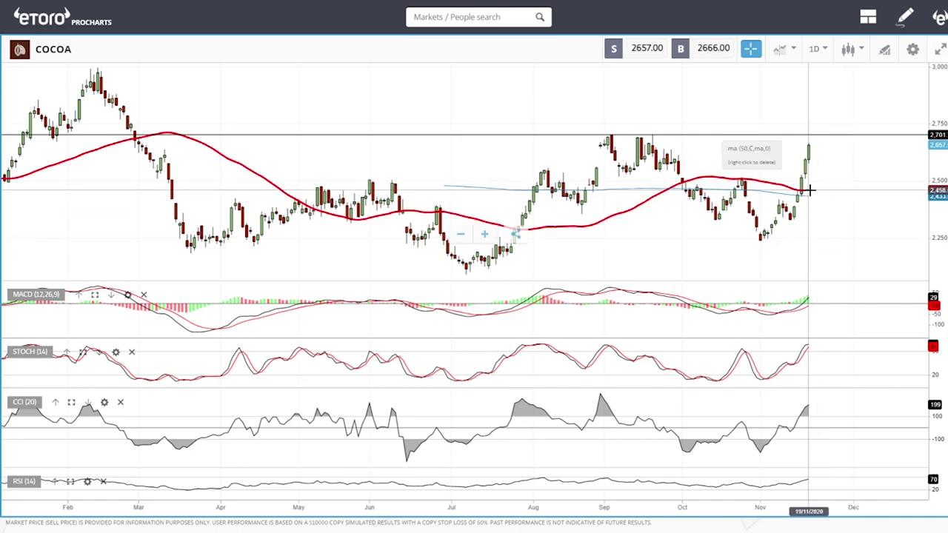
Measure the cocoa rally with a Fibonacci retracement from the early November low up to the 2,701 line, and delete the drawing
{"action": "left_click", "coordinate": [884, 49]}
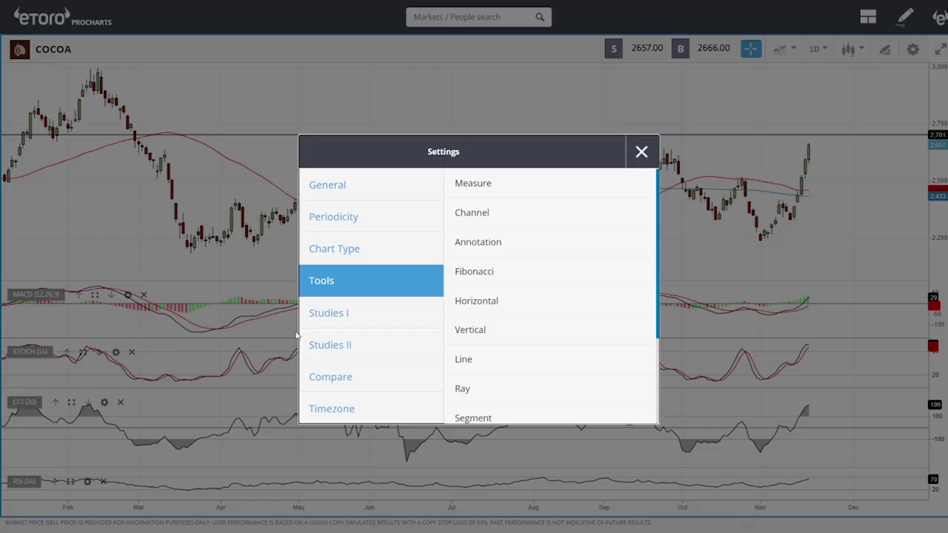
{"action": "left_click", "coordinate": [474, 271]}
{"action": "left_click", "coordinate": [759, 238]}
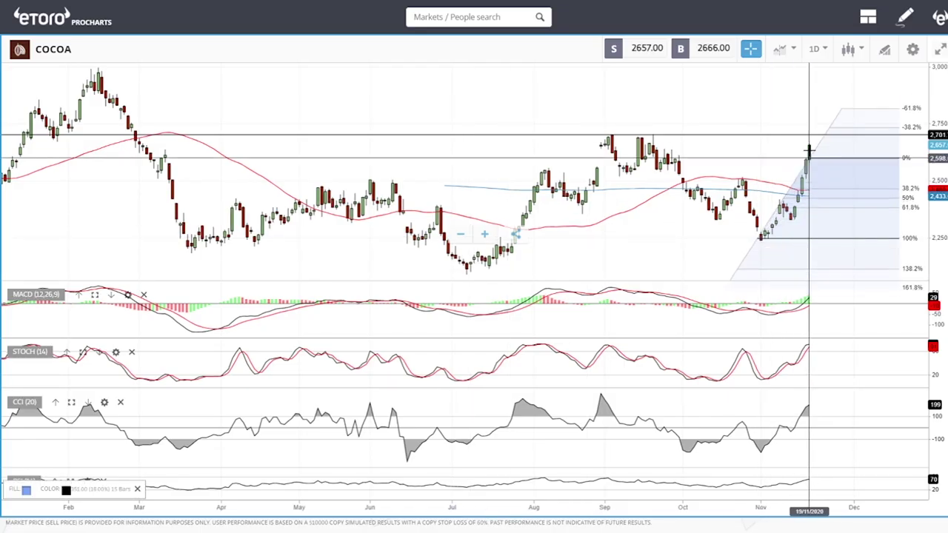
{"action": "left_click", "coordinate": [810, 135]}
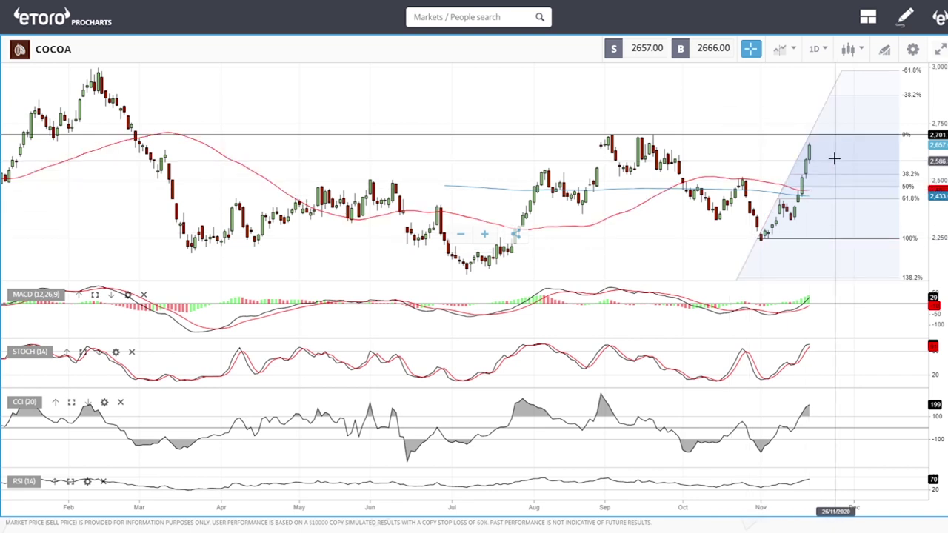
{"action": "right_click", "coordinate": [810, 195]}
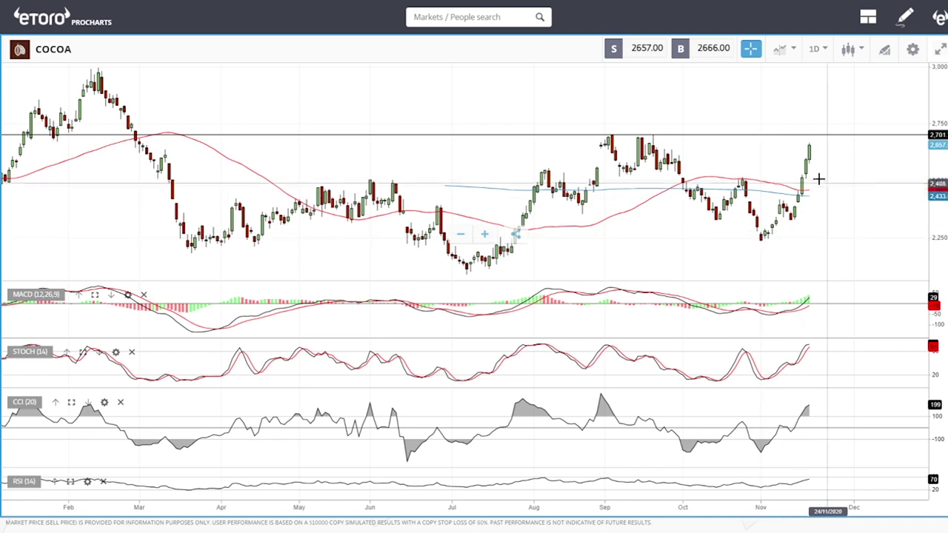